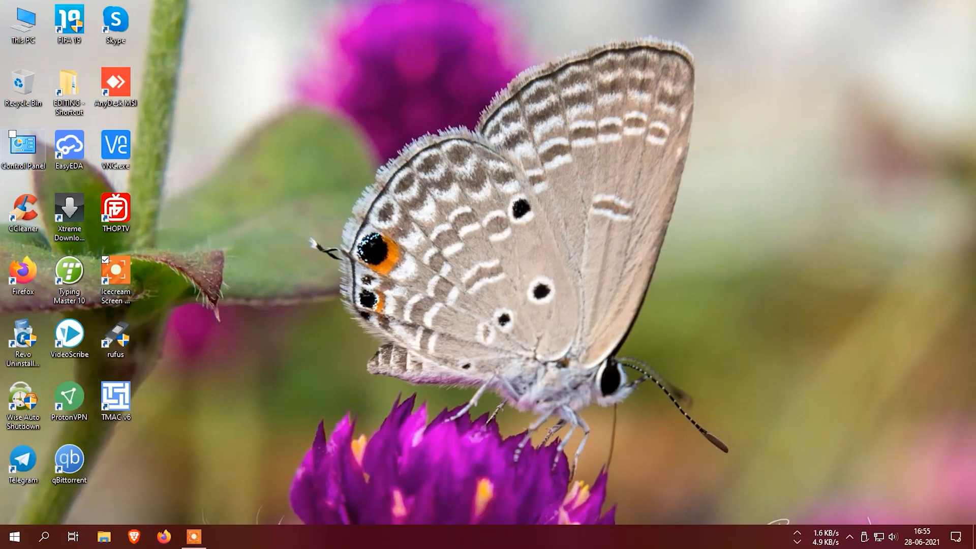
- Check the computer's TPM status in TPM Administration, reached from BitLocker Drive Encryption in Control Panel, and close the console
double_click(23, 147)
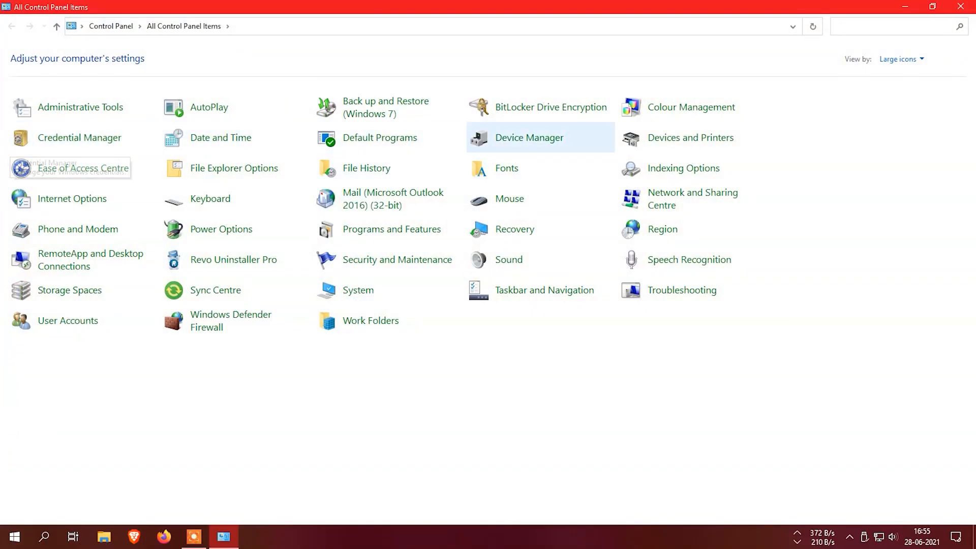
click(550, 107)
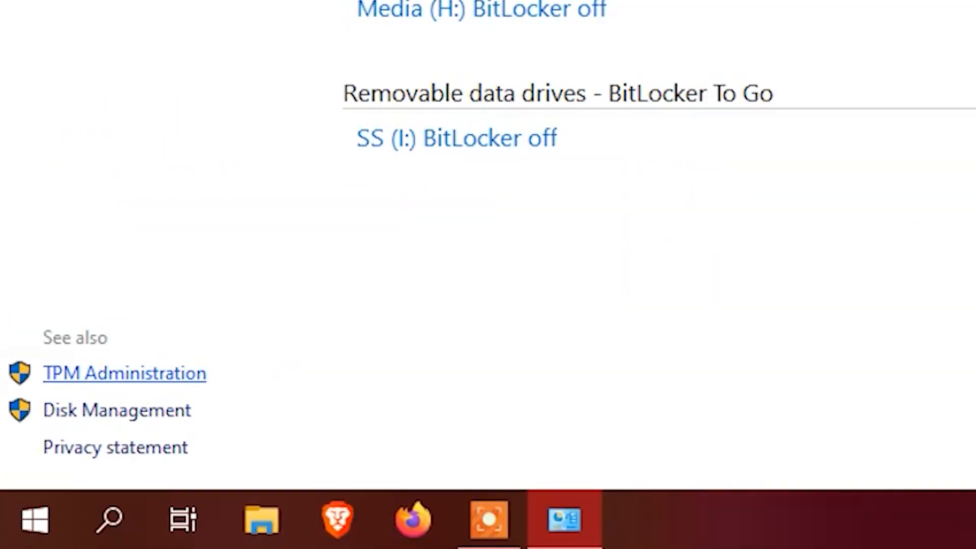
click(124, 373)
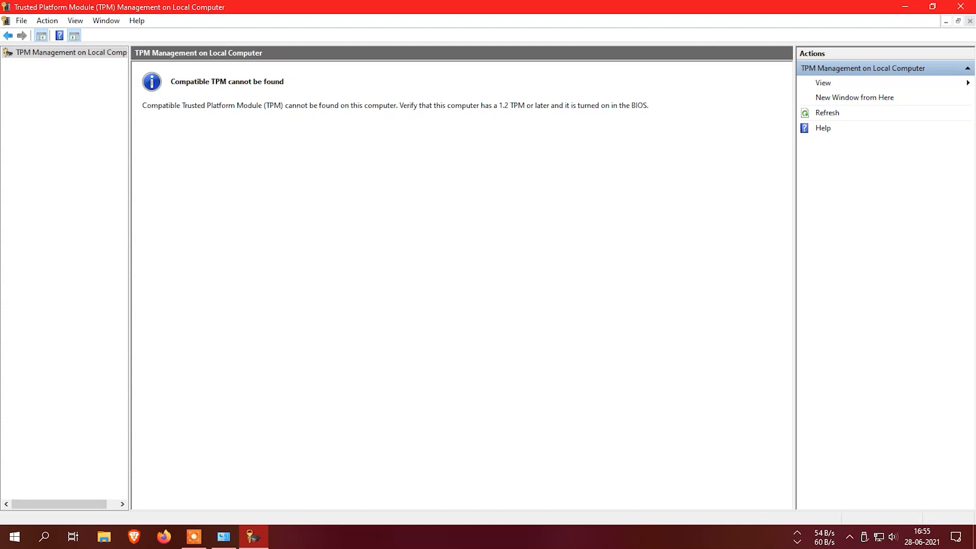
key(alt+F4)
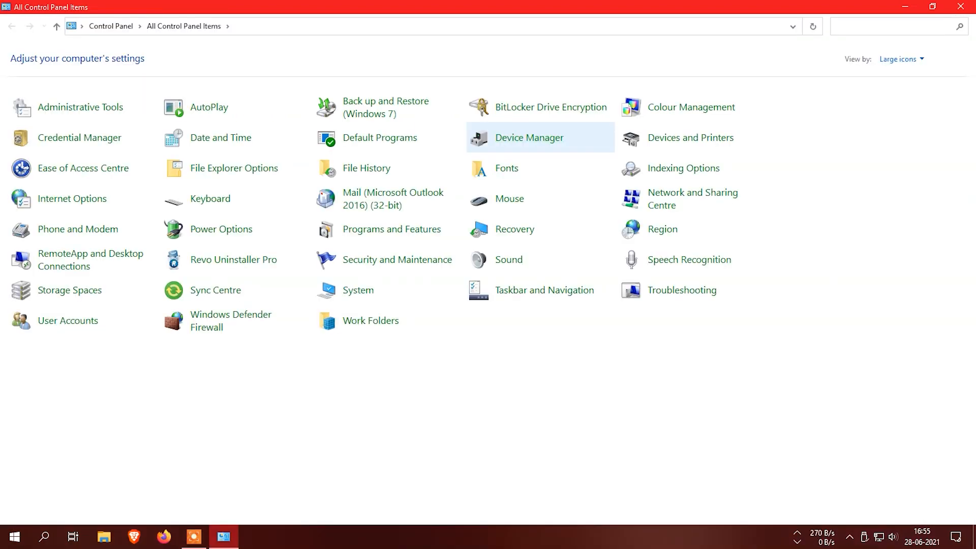
- Open Device Manager full-screen and inspect the properties of the AMD PSP 10.0 Device among the security devices
key(super+r)
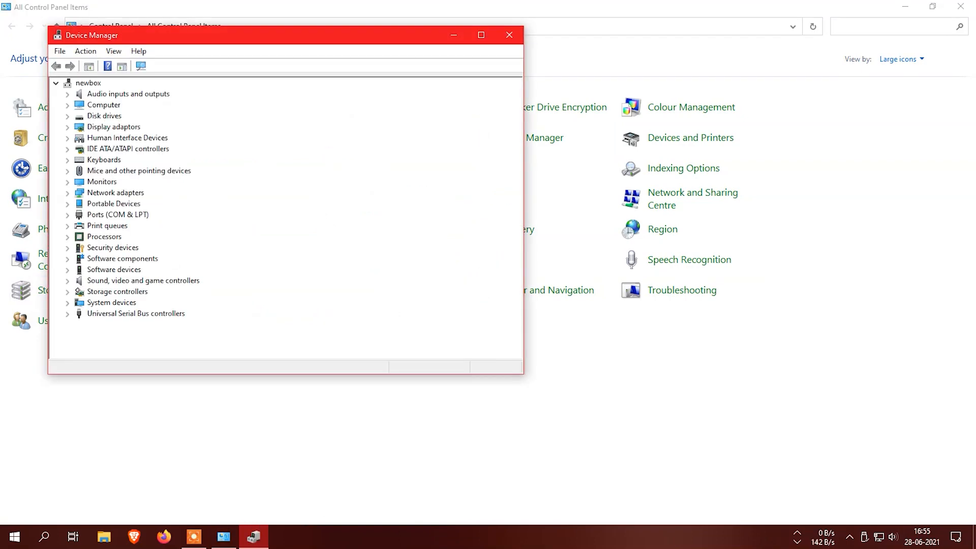
key(super+Up)
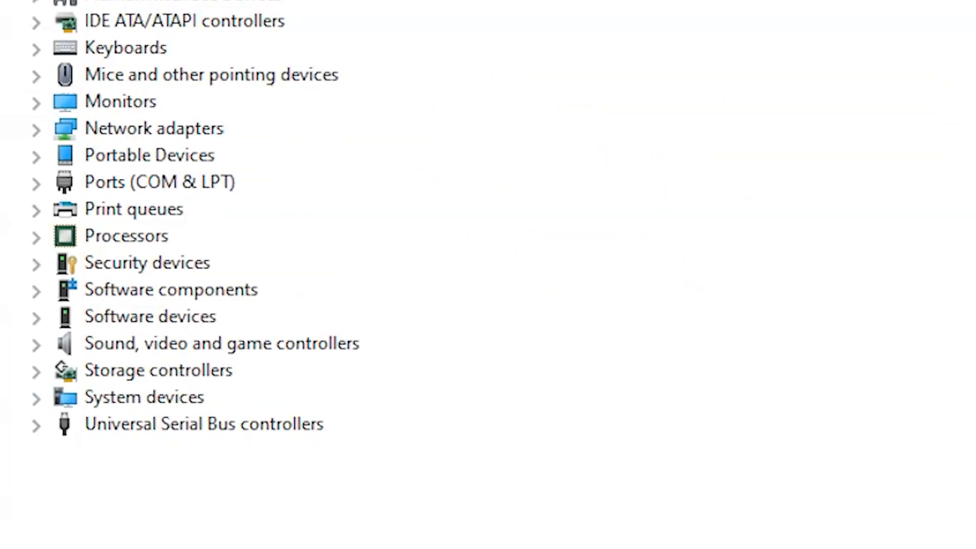
click(35, 263)
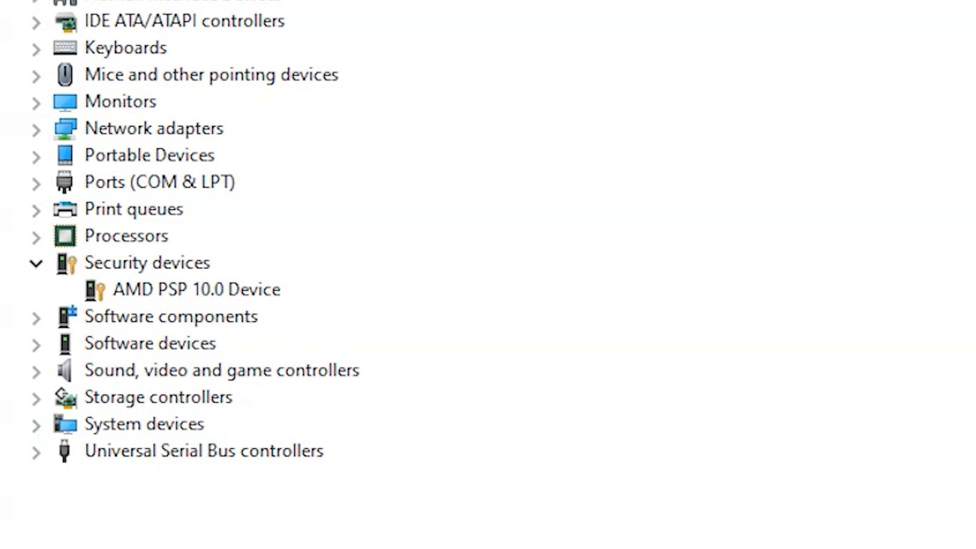
click(196, 290)
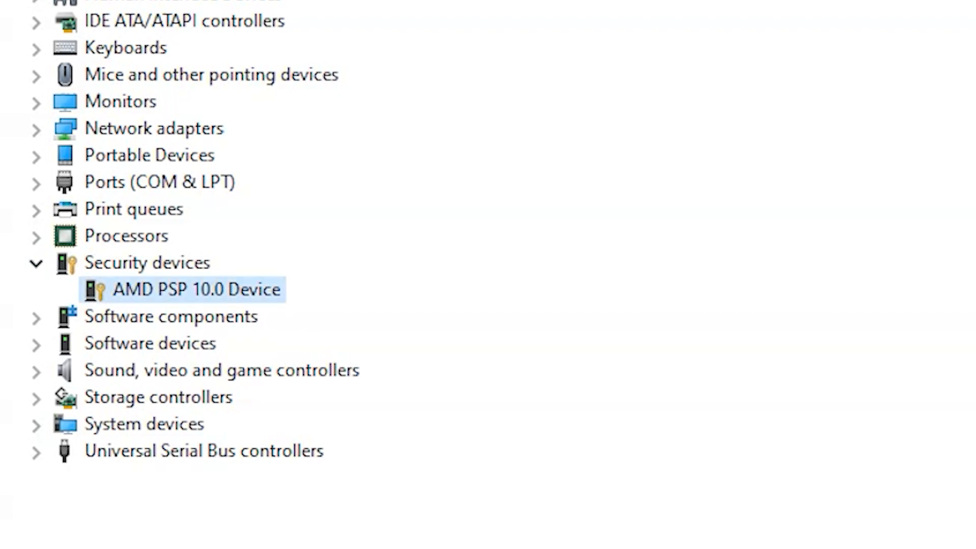
double_click(197, 290)
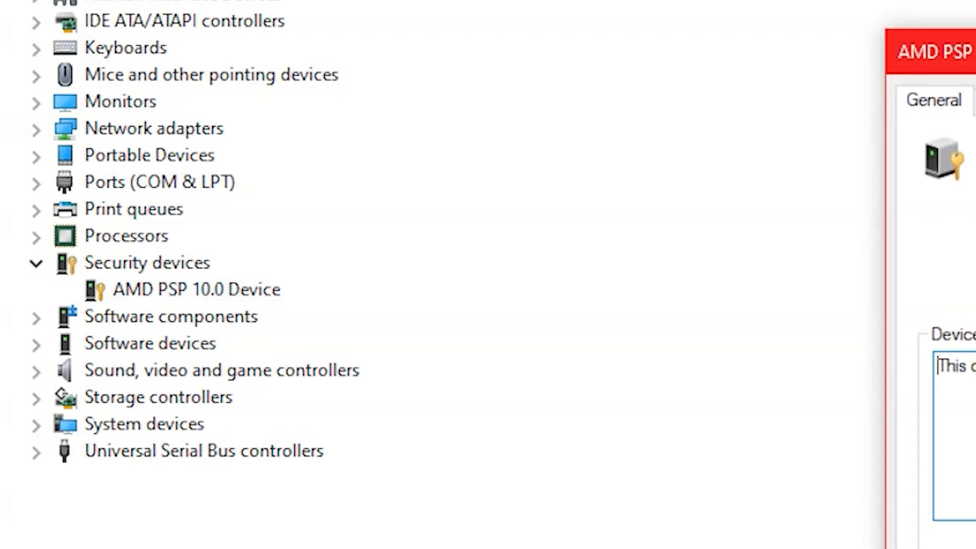
key(Escape)
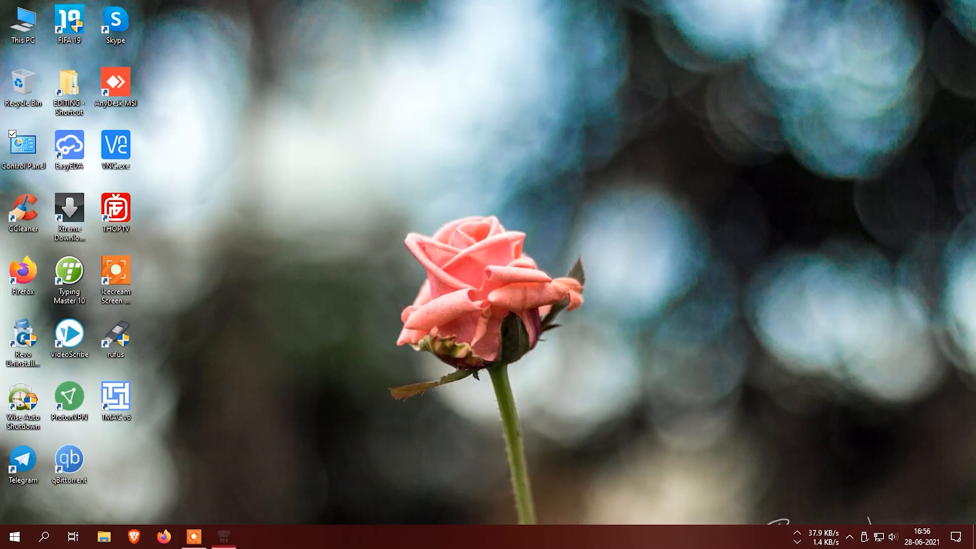
- Launch HWiNFO64 and inspect the motherboard's SMBIOS DMI entries Unknown and System Configuration Options for TPM information
key(Return)
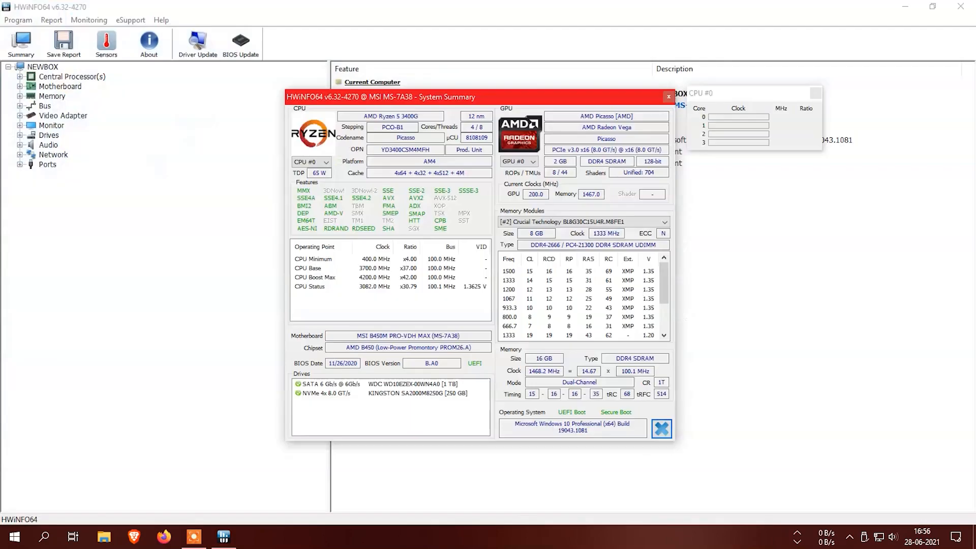
key(Escape)
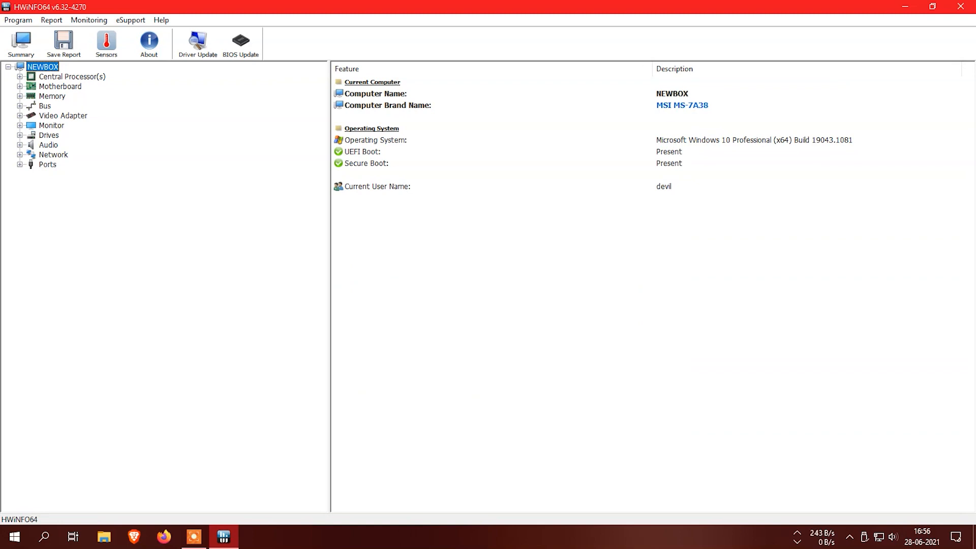
click(20, 87)
click(32, 106)
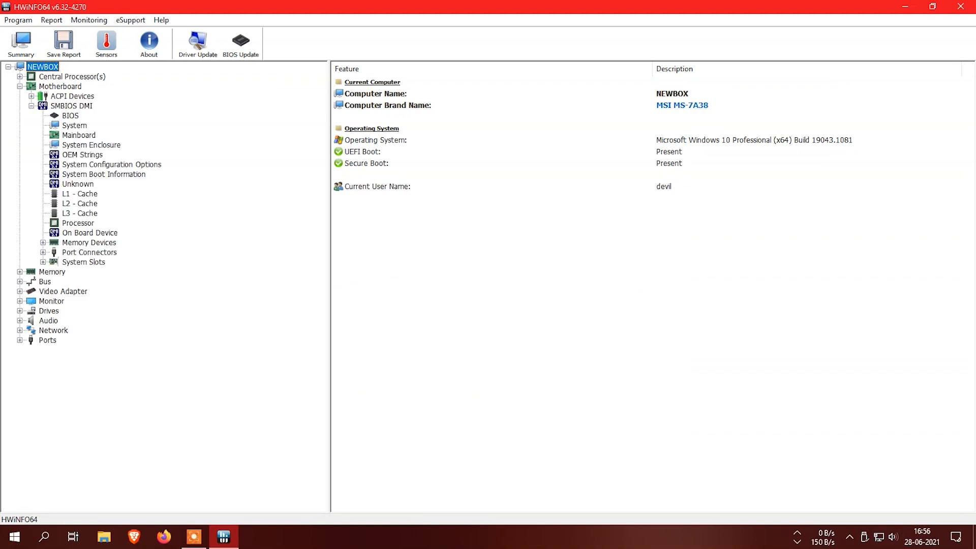
click(77, 184)
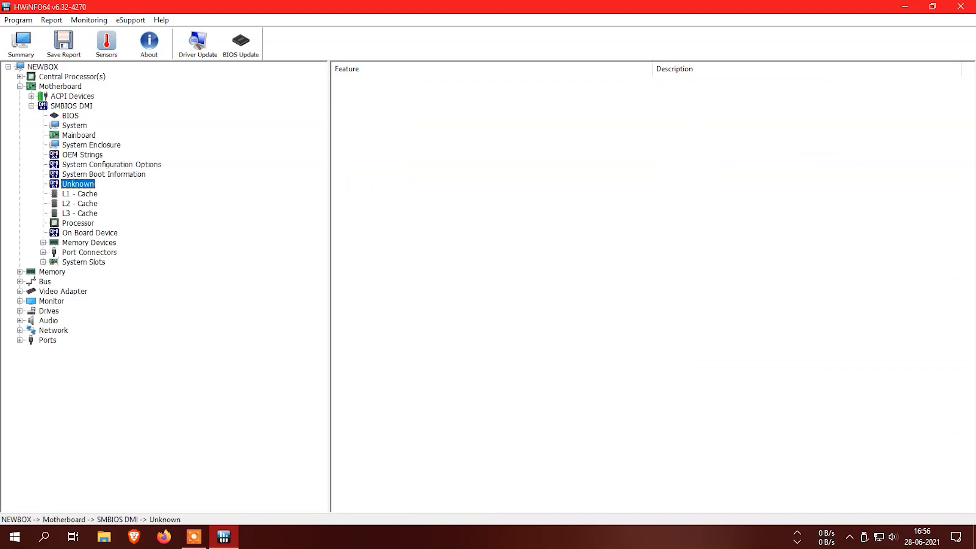
click(112, 164)
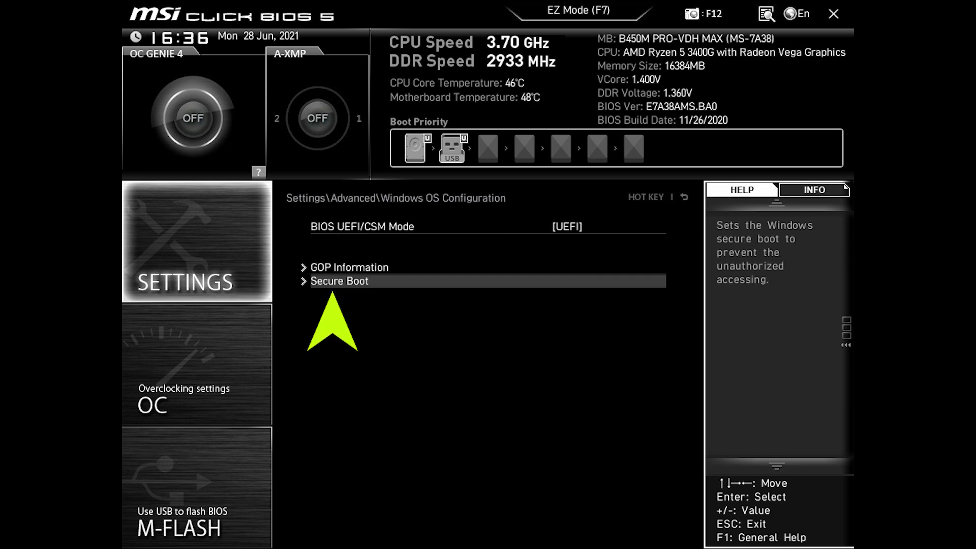
- Open Secure Boot under Windows OS Configuration in the MSI BIOS, and save the BIOS changes and reboot
key(Return)
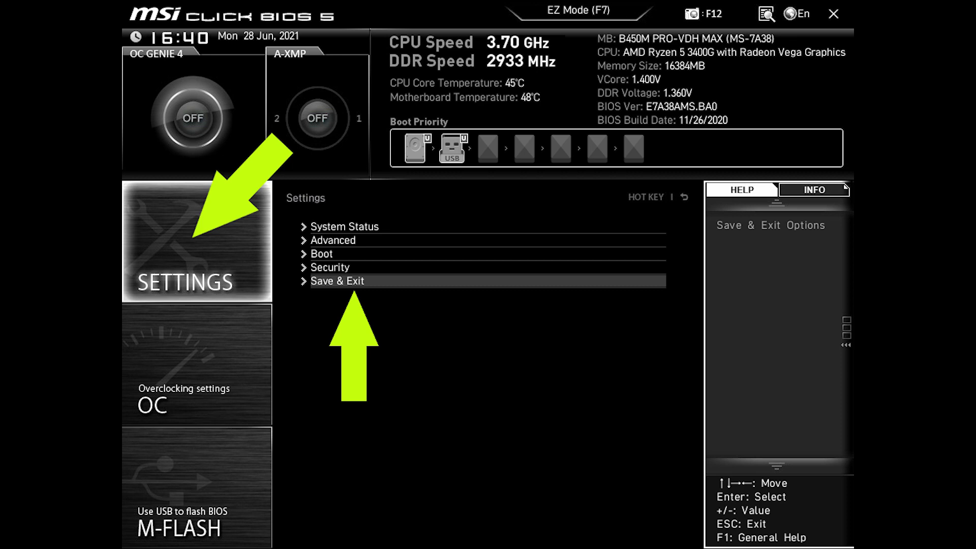
key(Return)
key(Down)
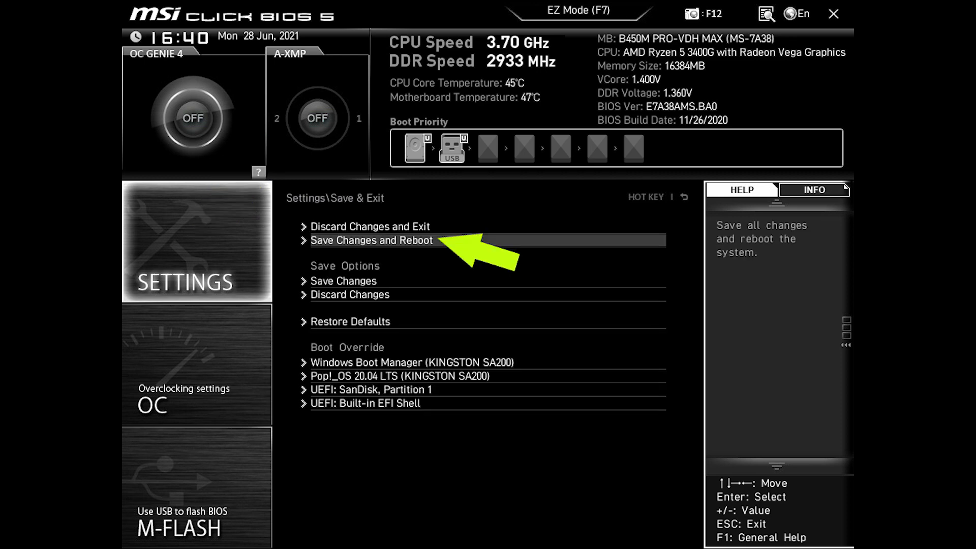
key(Return)
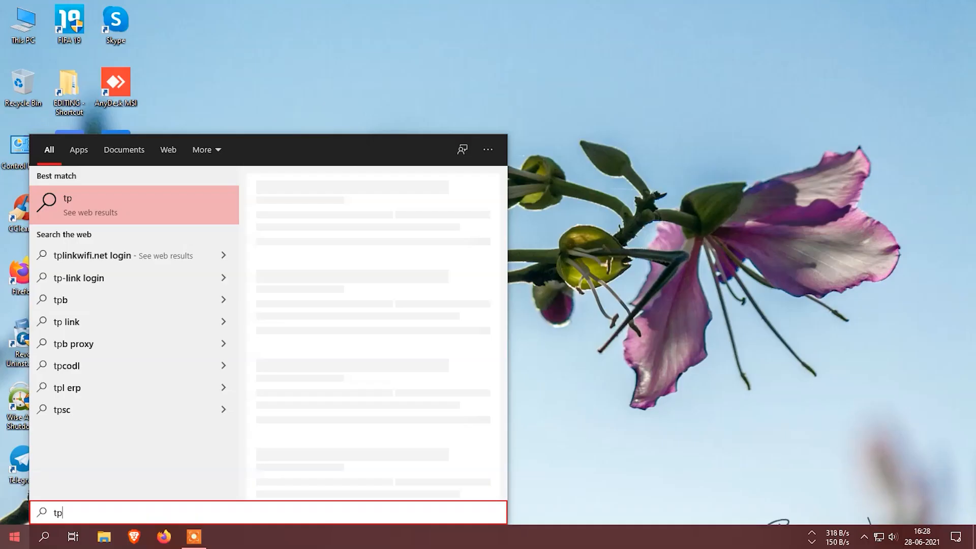
- Search Windows for "tpm", open Device security and view the security processor details
text(m)
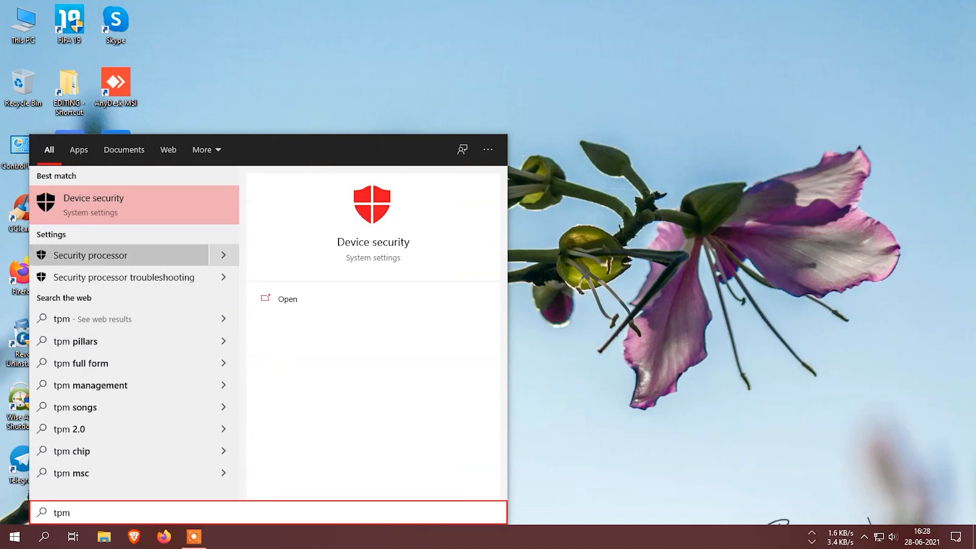
click(94, 203)
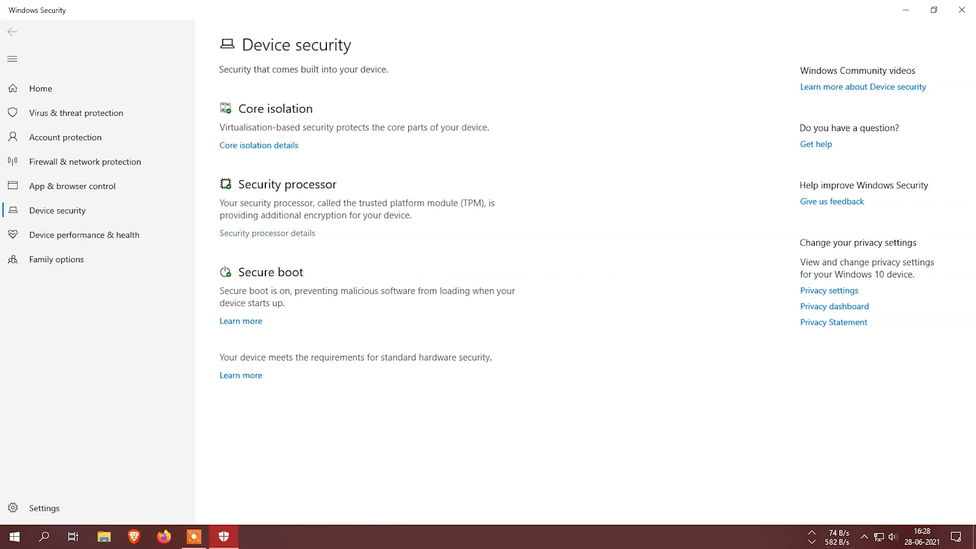
click(267, 234)
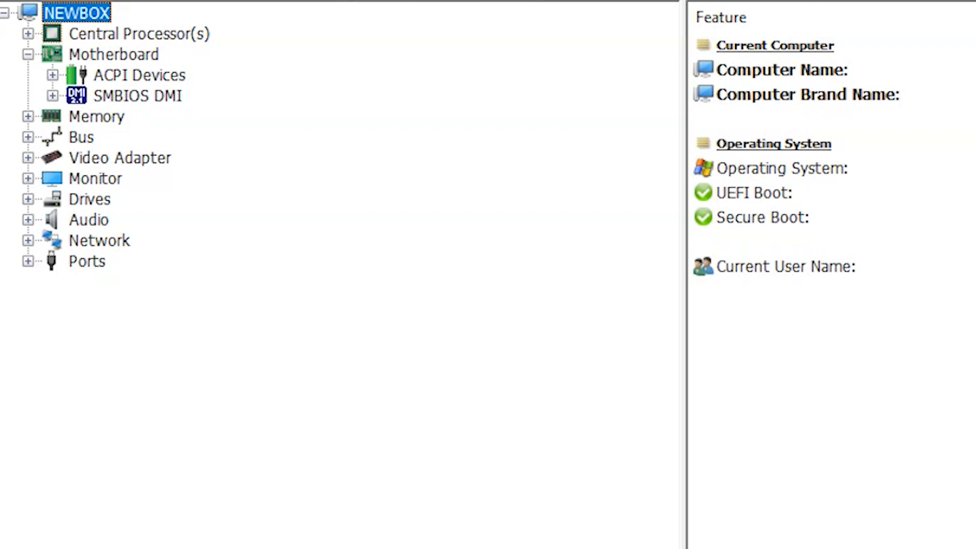
- Inspect the TPM entry in the motherboard's SMBIOS DMI information in HWiNFO64
click(53, 95)
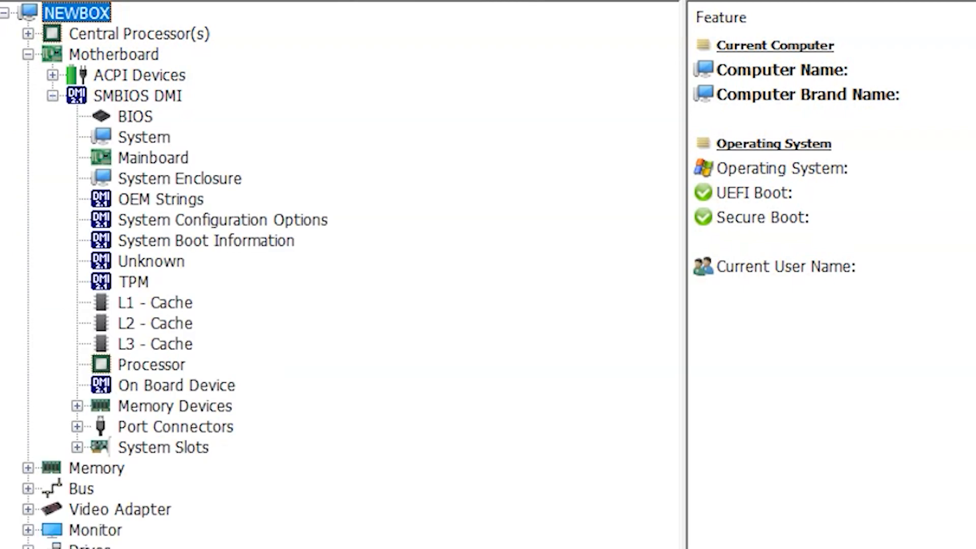
click(133, 281)
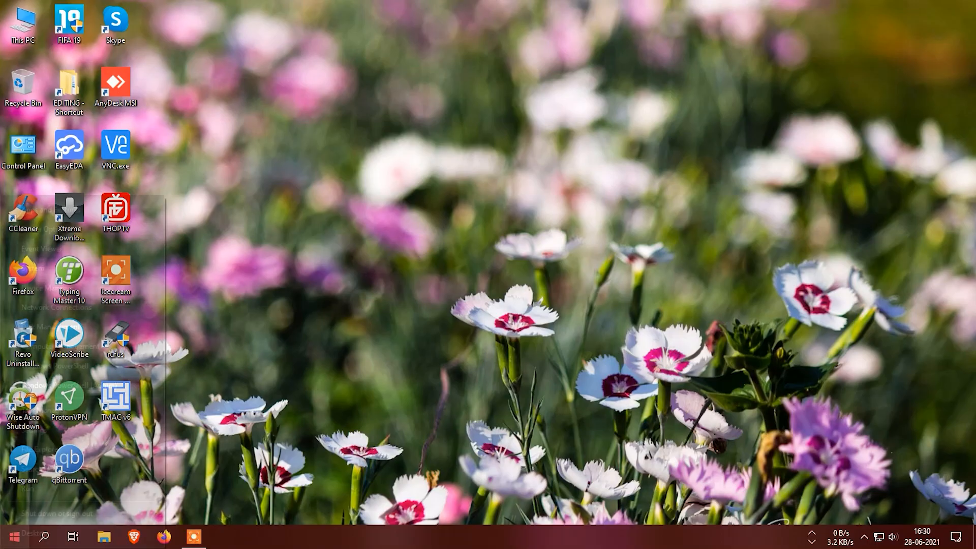
- Open Windows PowerShell as administrator, maximize it and query the TPM status with get-tpm
key(super+x)
key(Up)
key(Up)
key(Return)
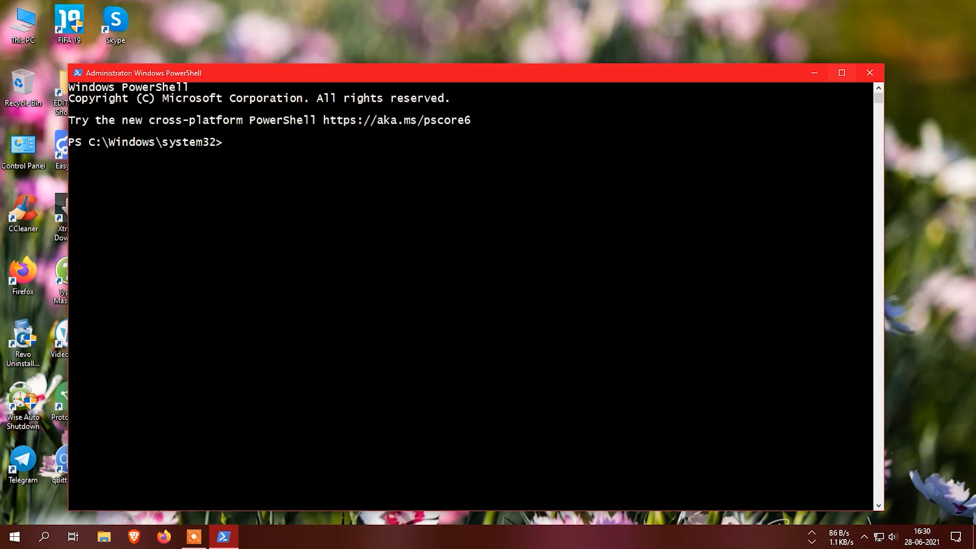
click(845, 72)
text(get-tpm)
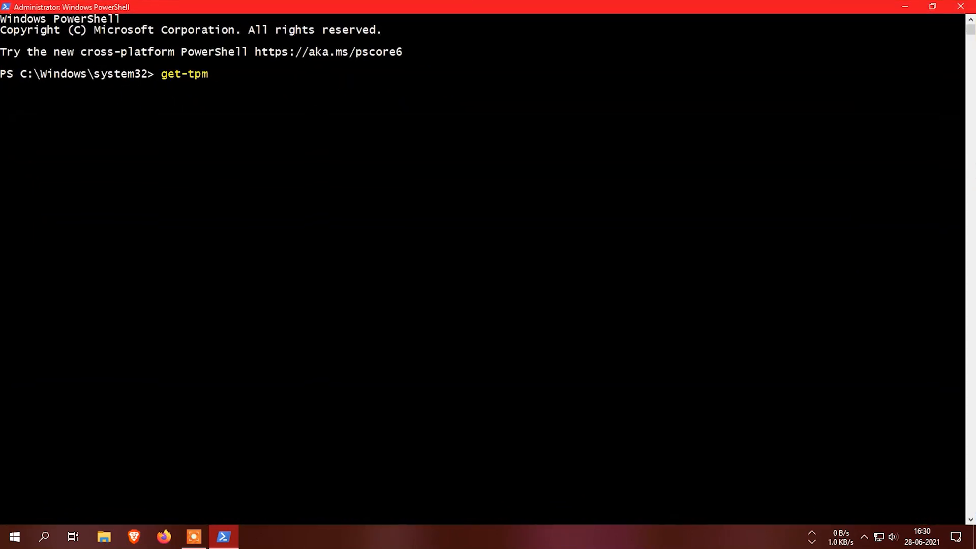
key(Return)
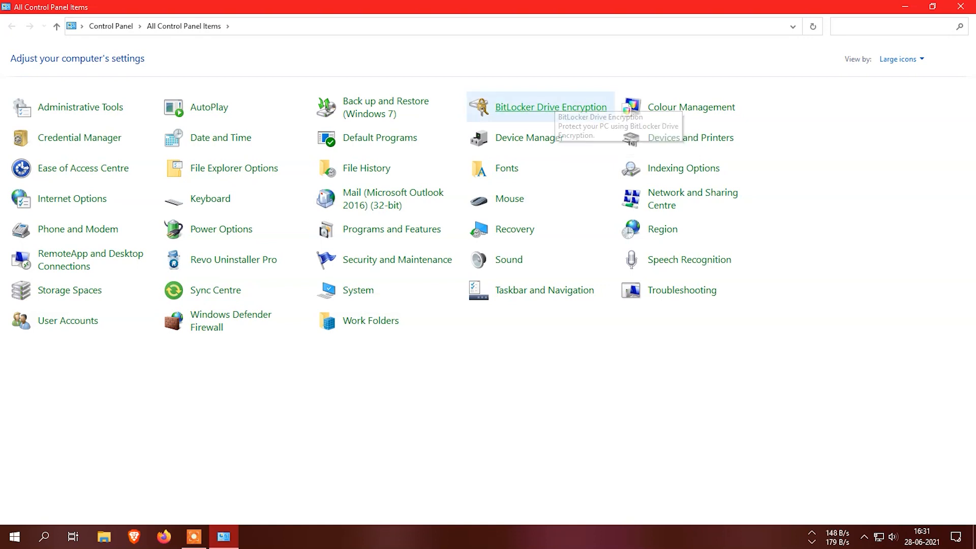
- Open TPM Administration from Control Panel's BitLocker Drive Encryption page to recheck the TPM after the BIOS change
click(550, 107)
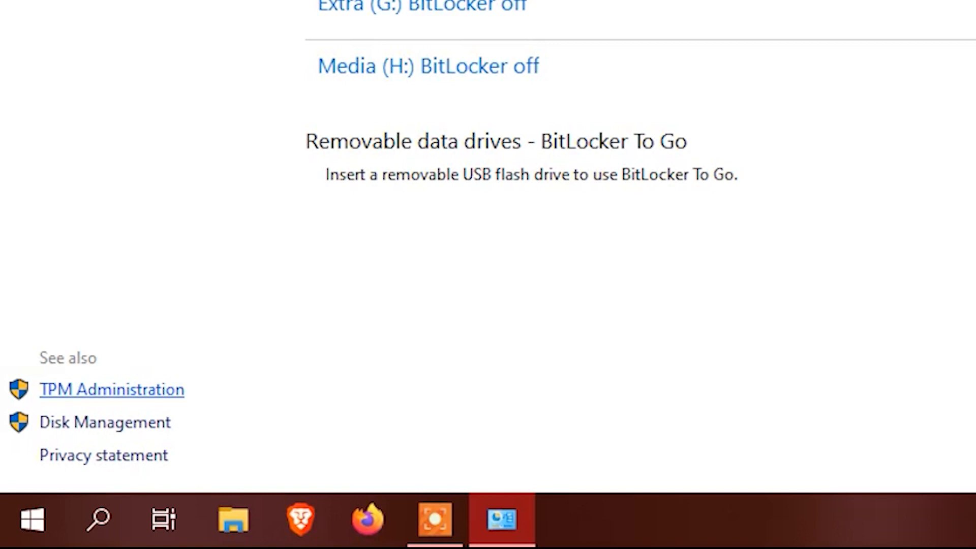
click(49, 478)
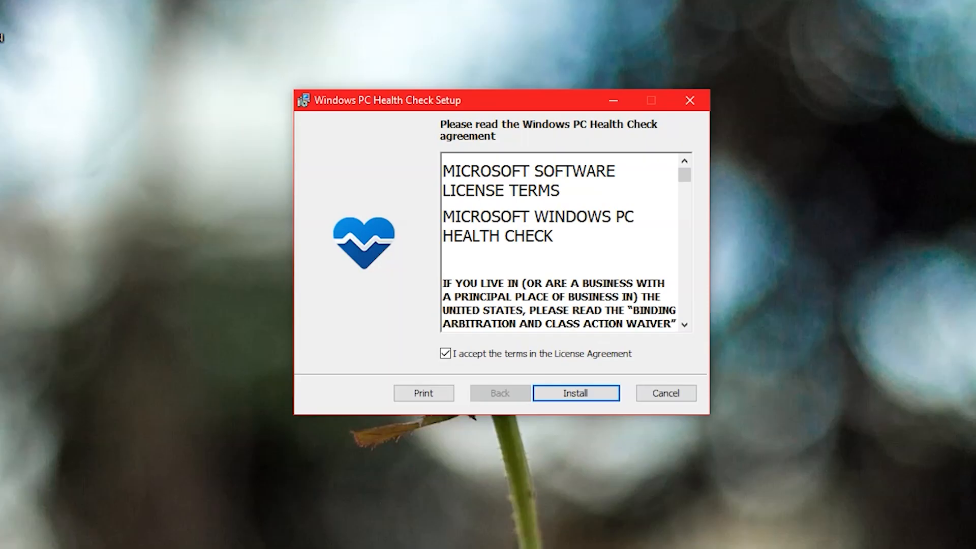
- Install and open Windows PC Health Check, and close its Windows 11 compatibility result
scroll(559, 241, down, 20)
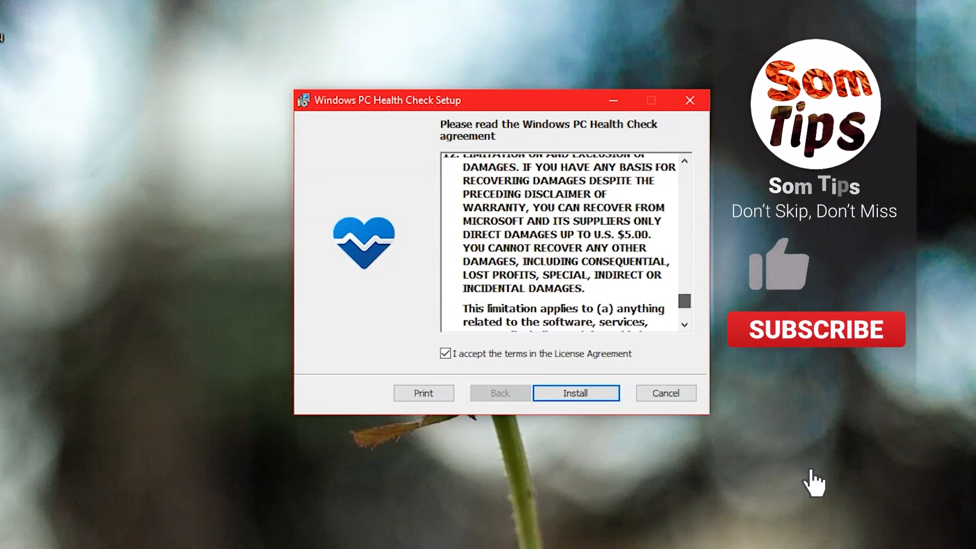
key(Return)
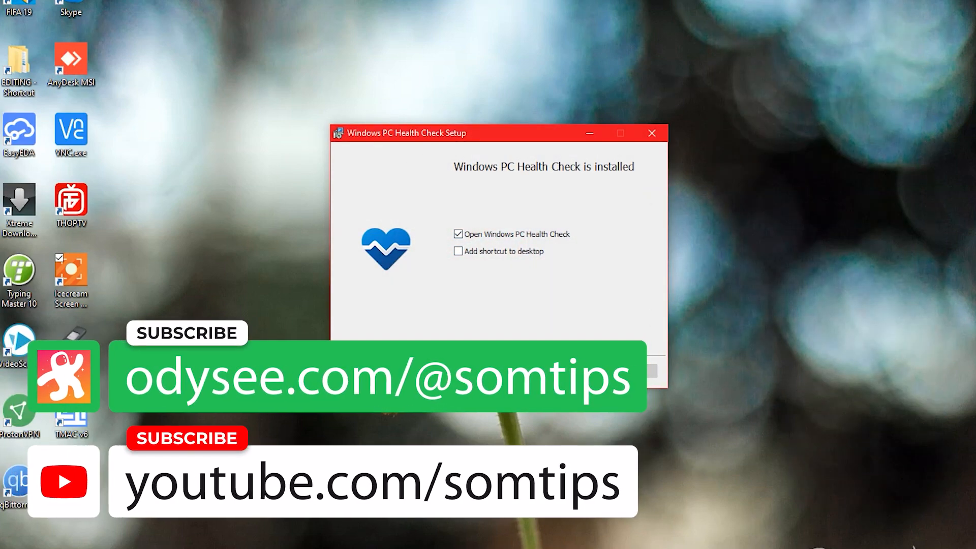
key(Return)
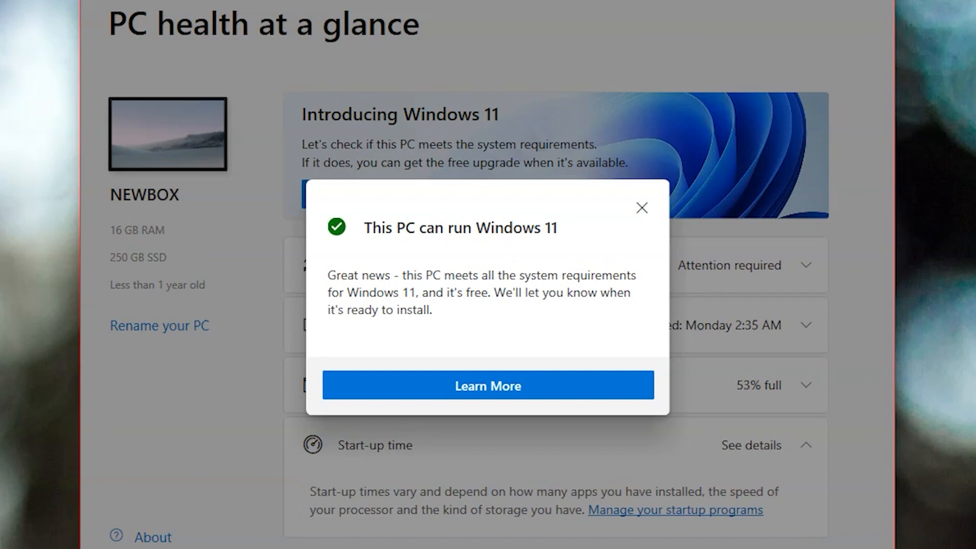
click(642, 208)
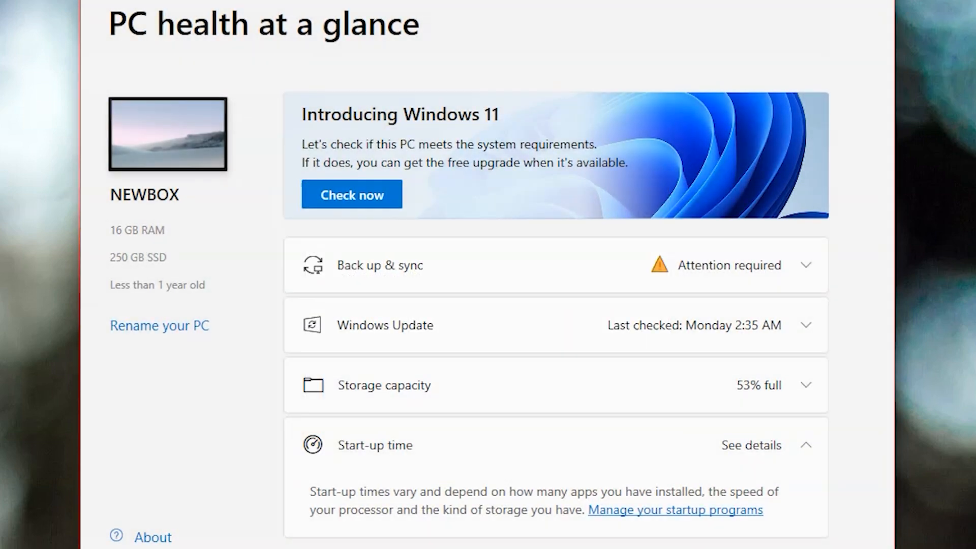